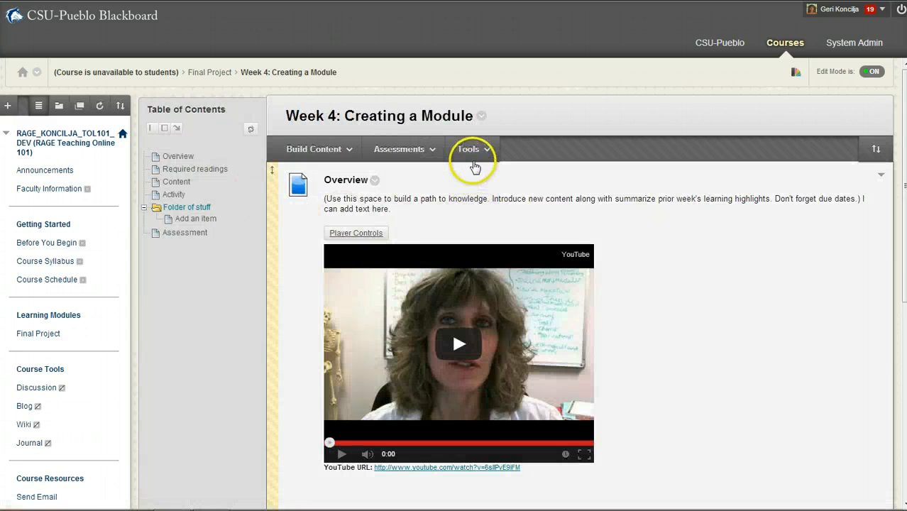
{"action": "left_click", "coordinate": [471, 150]}
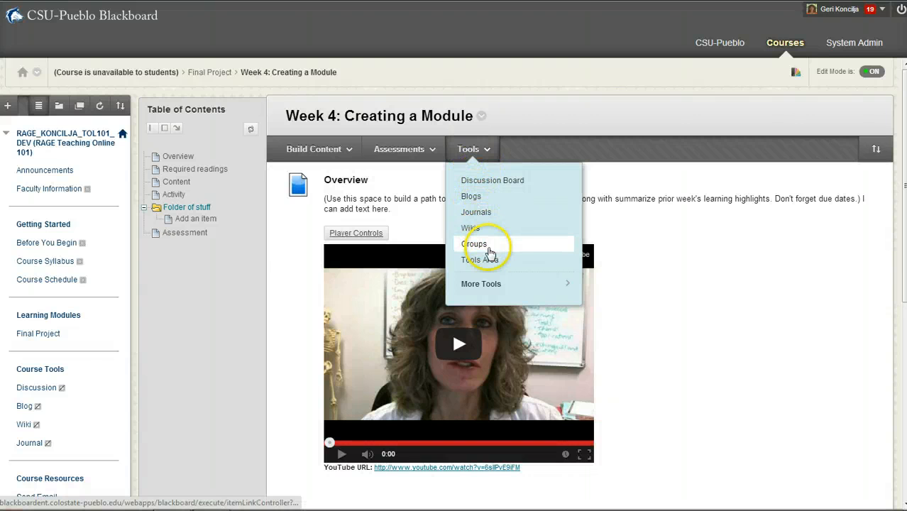
{"action": "left_click", "coordinate": [522, 250]}
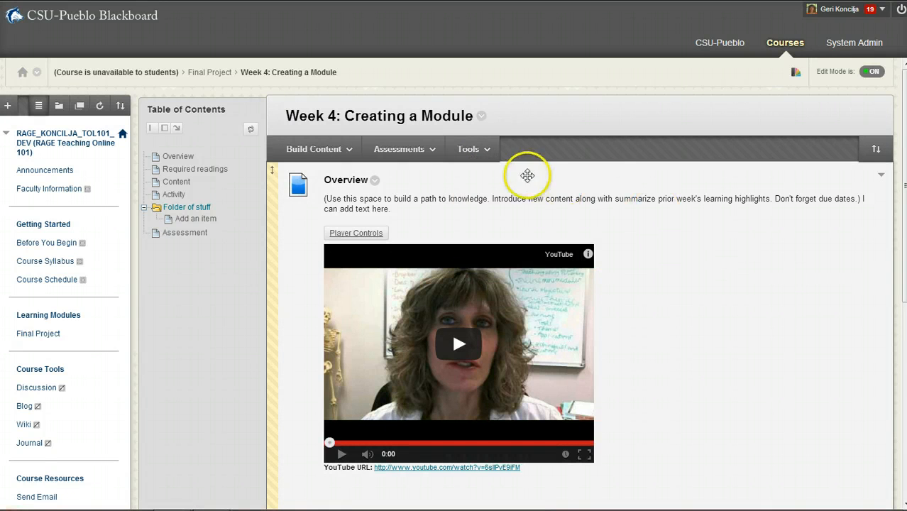
{"action": "left_click", "coordinate": [468, 150]}
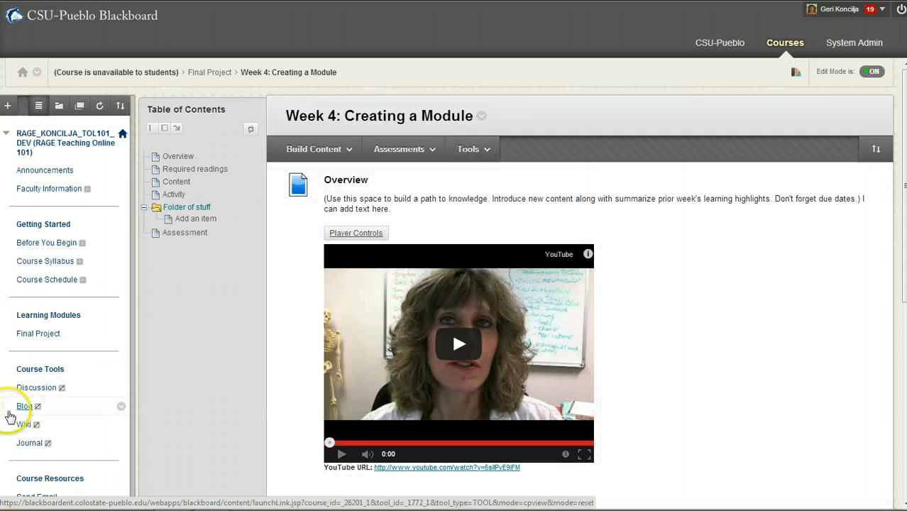
Start a new course blog named "Sample Blog" with the instructions "This is my instruction set for the blog."
{"action": "left_click", "coordinate": [24, 406]}
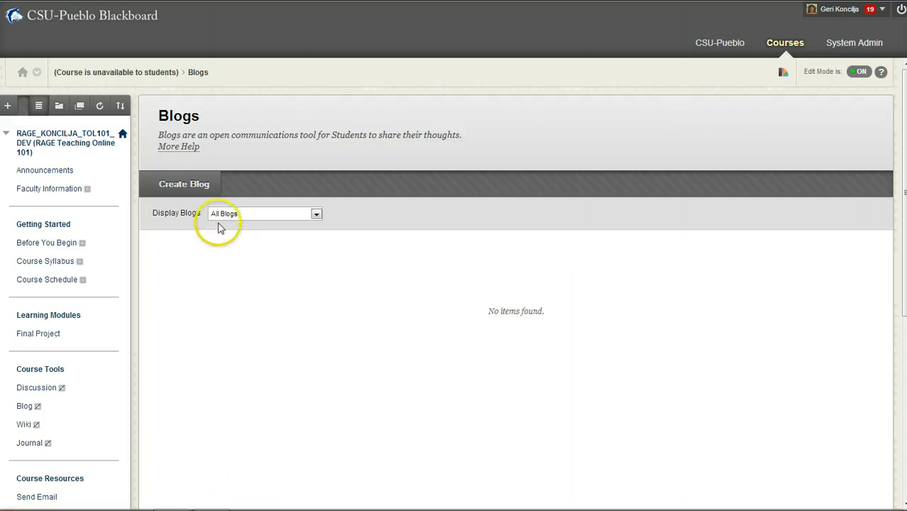
{"action": "left_click", "coordinate": [196, 187]}
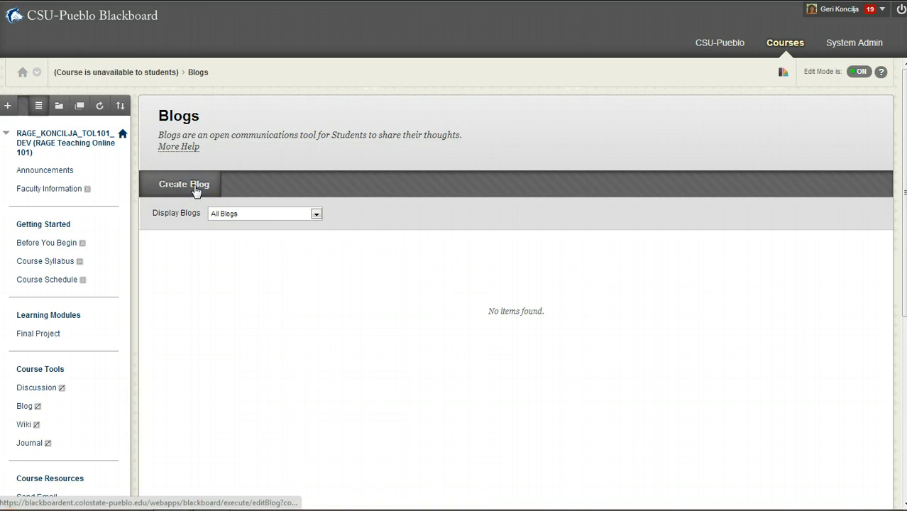
{"action": "left_click", "coordinate": [324, 250]}
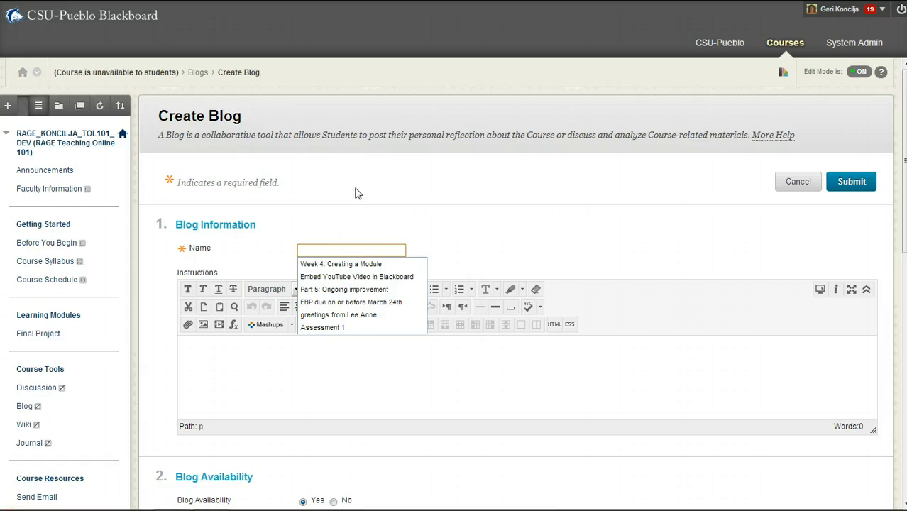
{"action": "type", "text": "Sample Blog"}
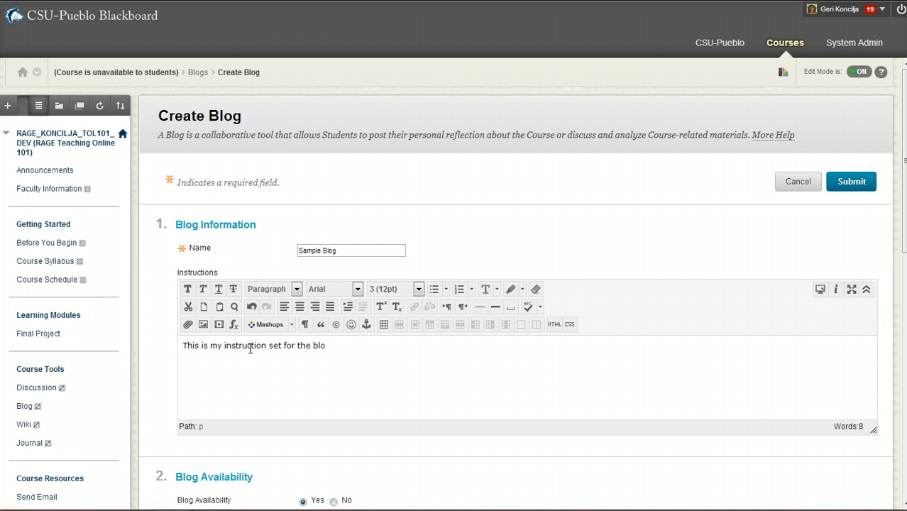
Make the new blog graded, with 100 points possible
{"action": "scroll", "coordinate": [391, 361], "scroll_direction": "down", "scroll_amount": 4}
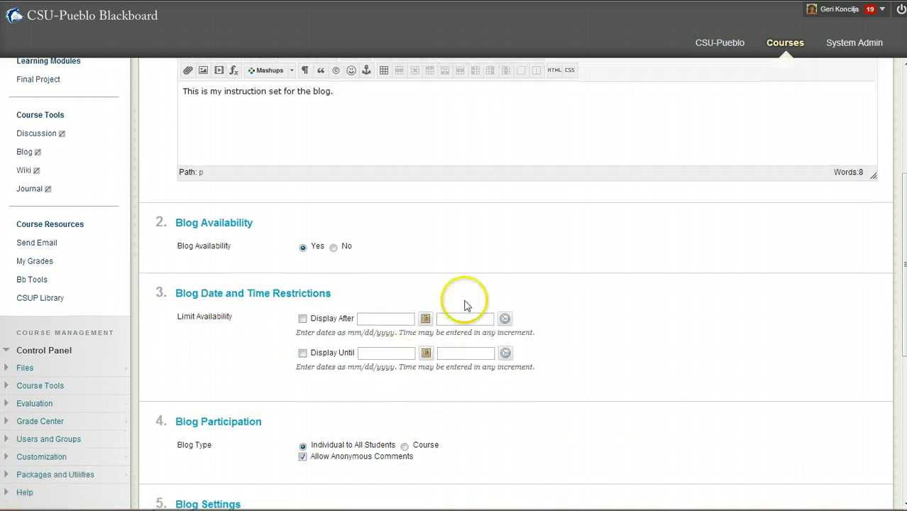
{"action": "scroll", "coordinate": [611, 249], "scroll_direction": "down", "scroll_amount": 4}
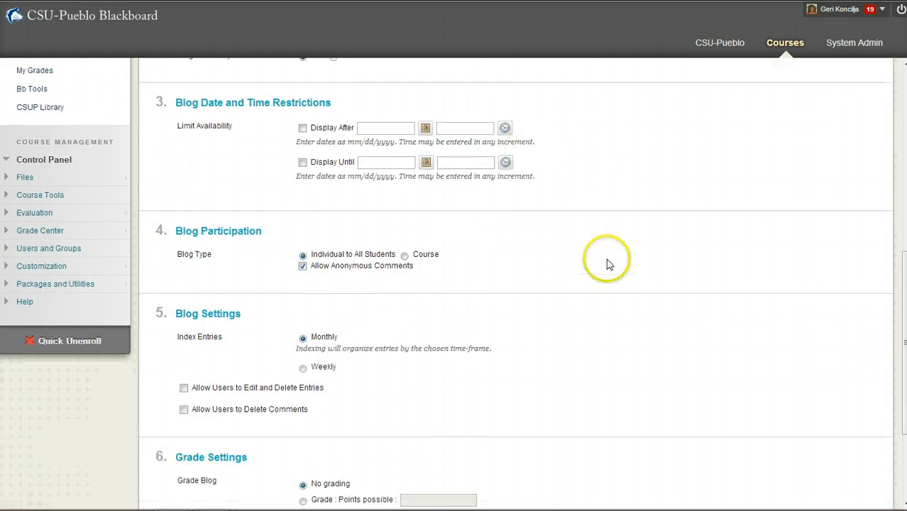
{"action": "scroll", "coordinate": [630, 229], "scroll_direction": "down", "scroll_amount": 2}
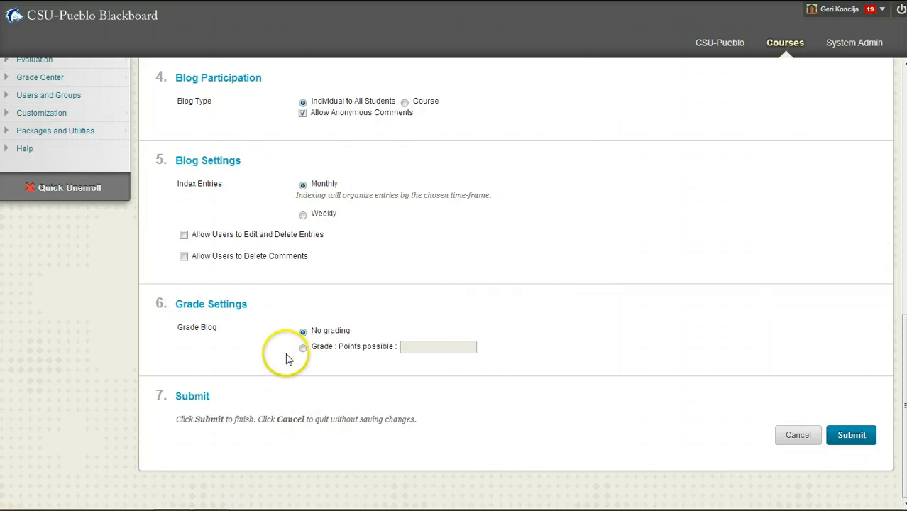
{"action": "left_click", "coordinate": [303, 349]}
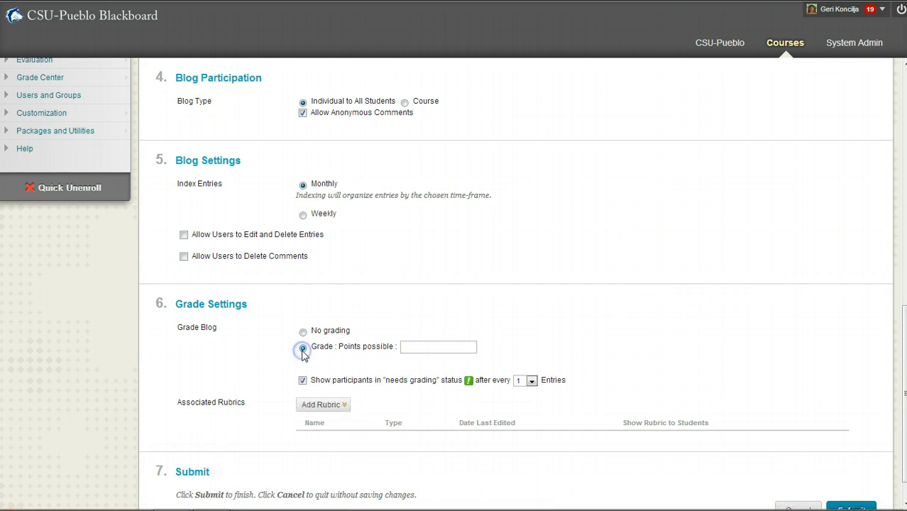
{"action": "left_click", "coordinate": [428, 347]}
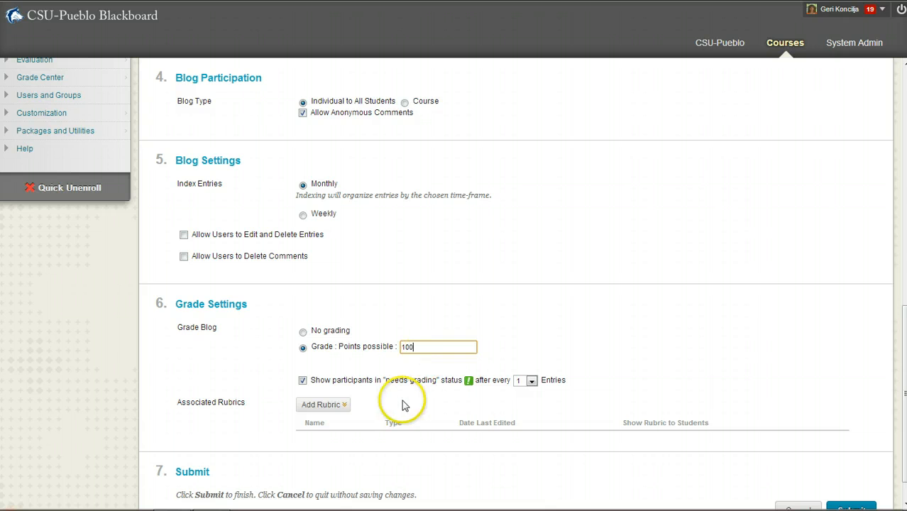
{"action": "left_click", "coordinate": [324, 408]}
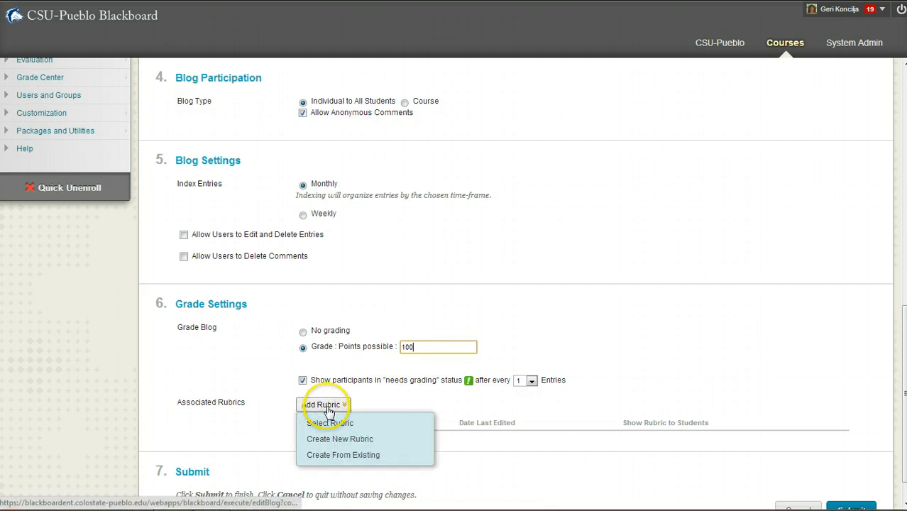
{"action": "left_click", "coordinate": [330, 423]}
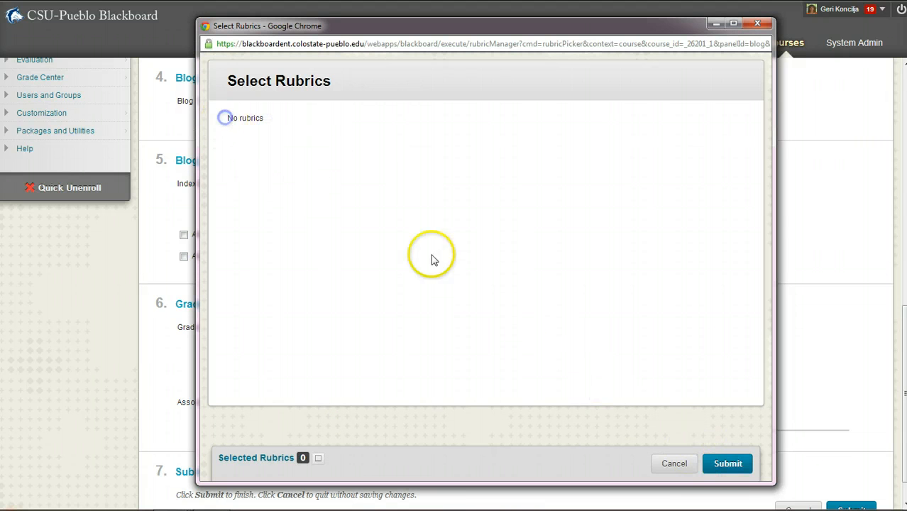
{"action": "left_click", "coordinate": [687, 463]}
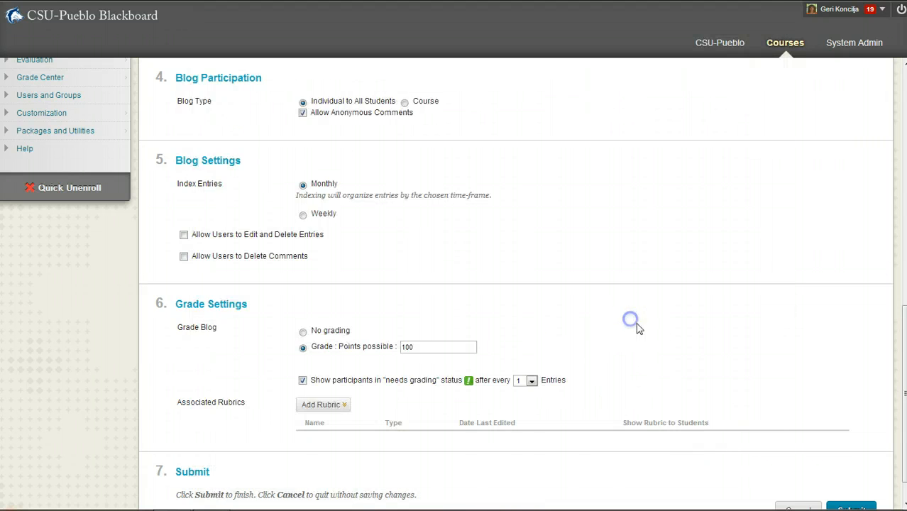
Submit the form to create the Sample Blog
{"action": "scroll", "coordinate": [638, 323], "scroll_direction": "down", "scroll_amount": 1}
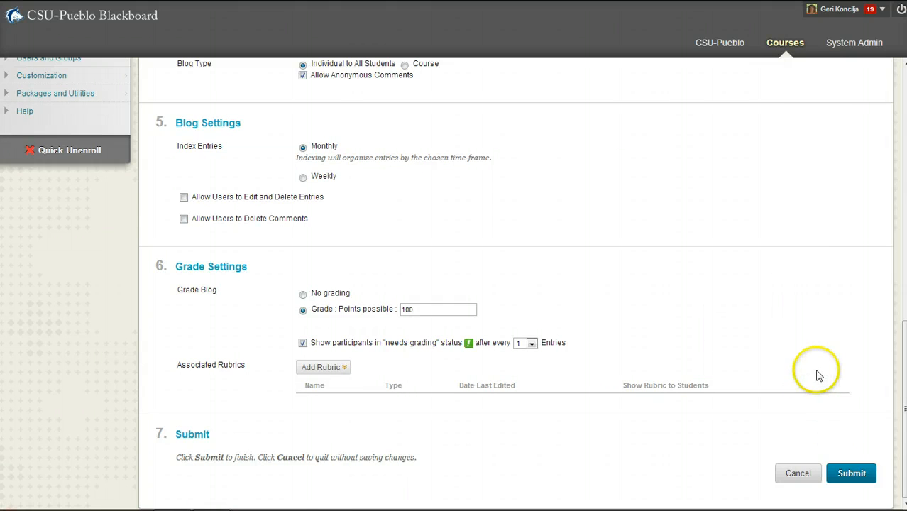
{"action": "left_click", "coordinate": [852, 473]}
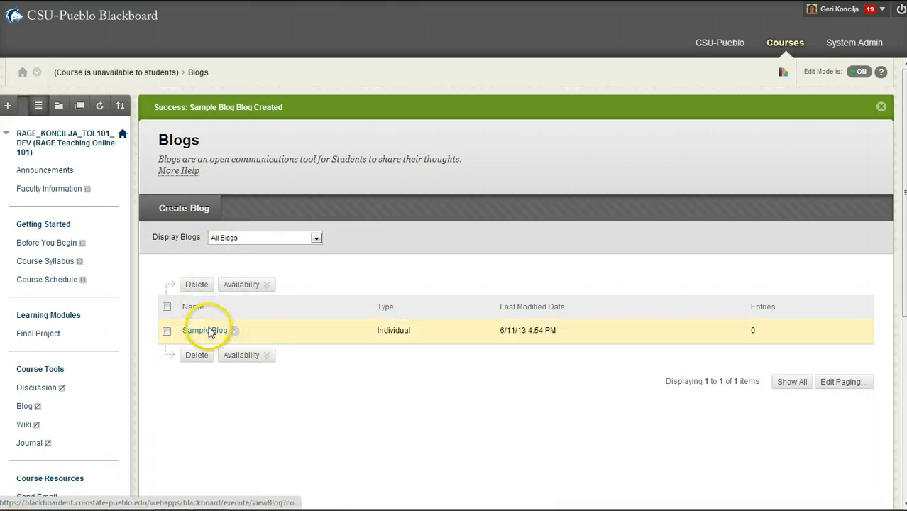
{"action": "left_click", "coordinate": [335, 392]}
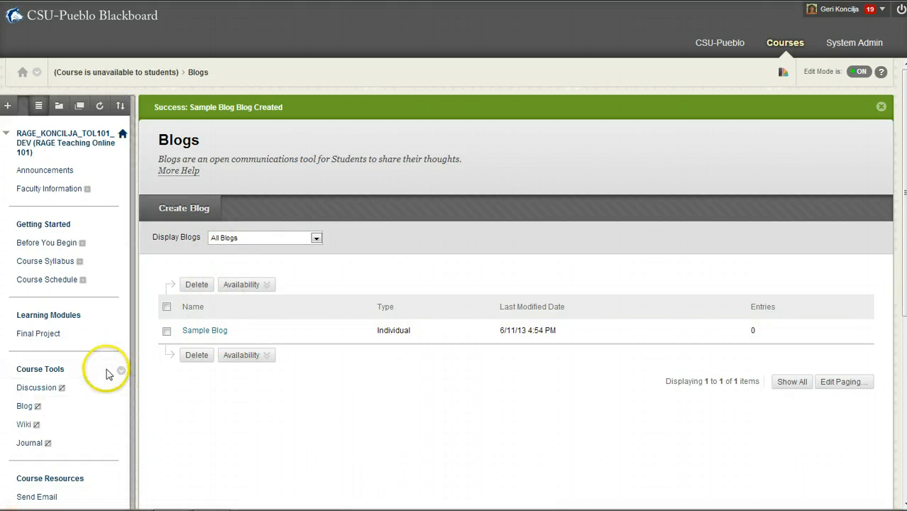
Try to add a blog link to Sample Blog in the Week 4: Creating a Module learning module under Final Project
{"action": "left_click", "coordinate": [53, 335]}
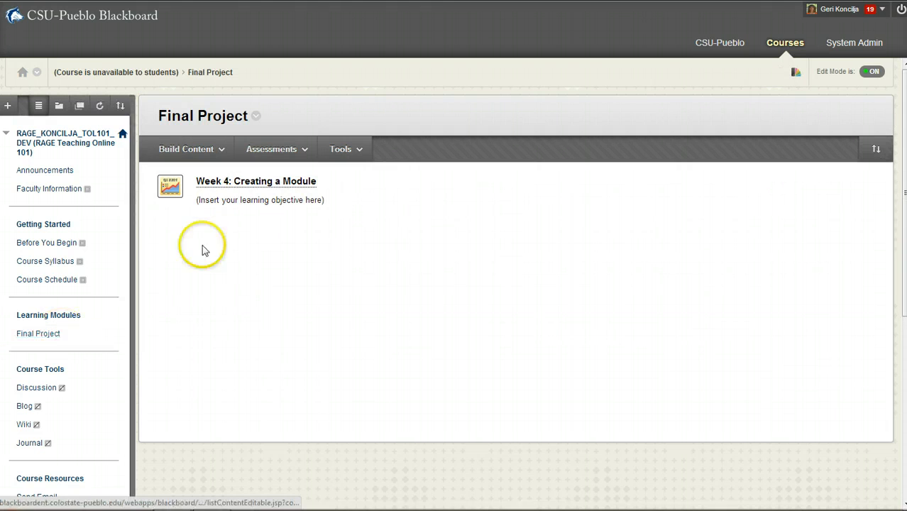
{"action": "left_click", "coordinate": [256, 182]}
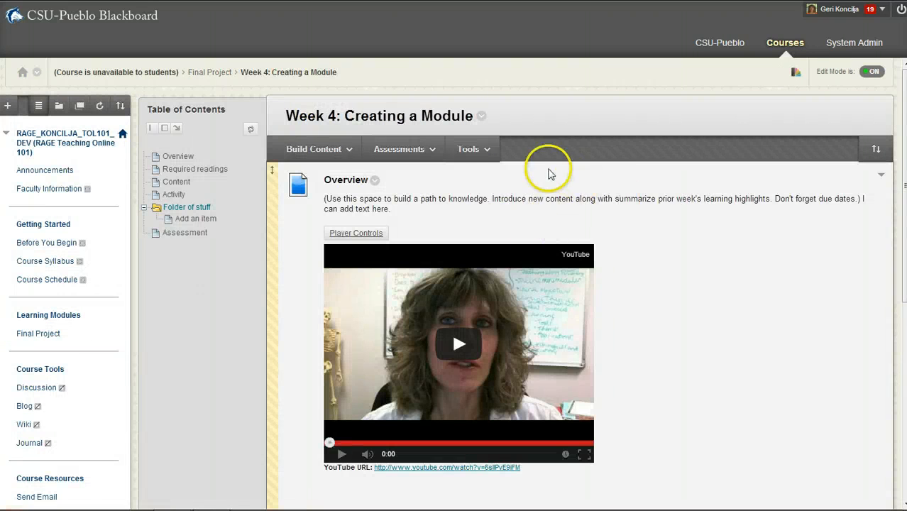
{"action": "left_click", "coordinate": [473, 152]}
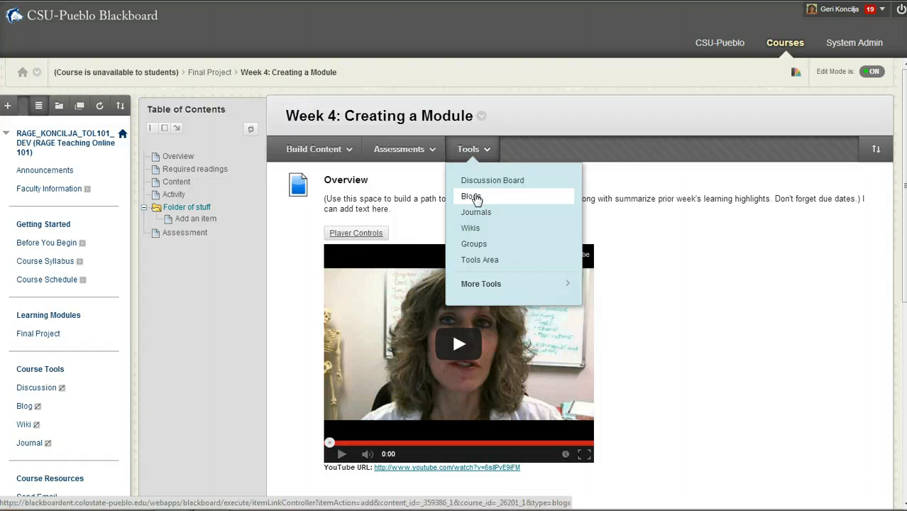
{"action": "left_click", "coordinate": [474, 197]}
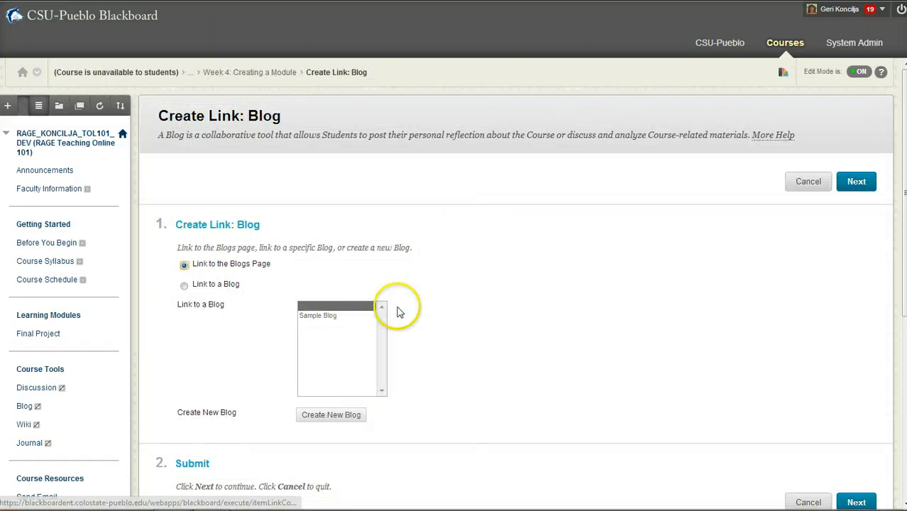
{"action": "left_click", "coordinate": [184, 285]}
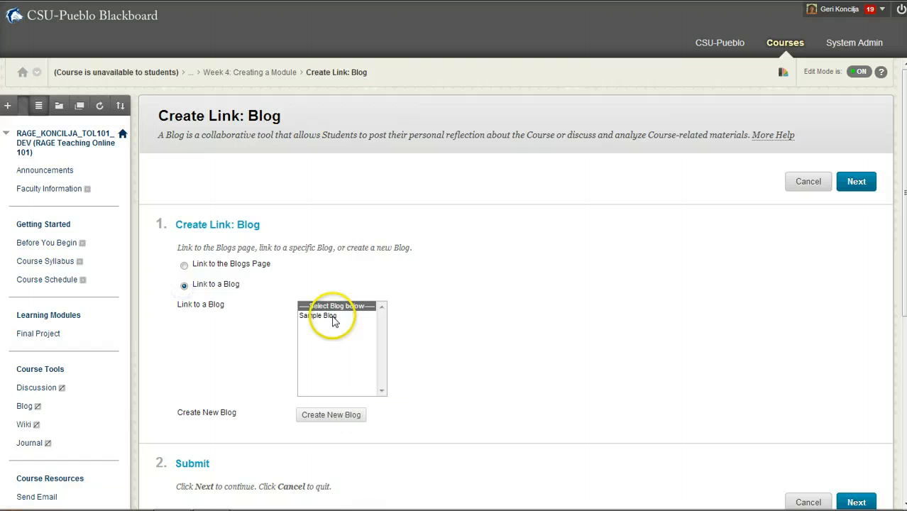
{"action": "left_click", "coordinate": [333, 318]}
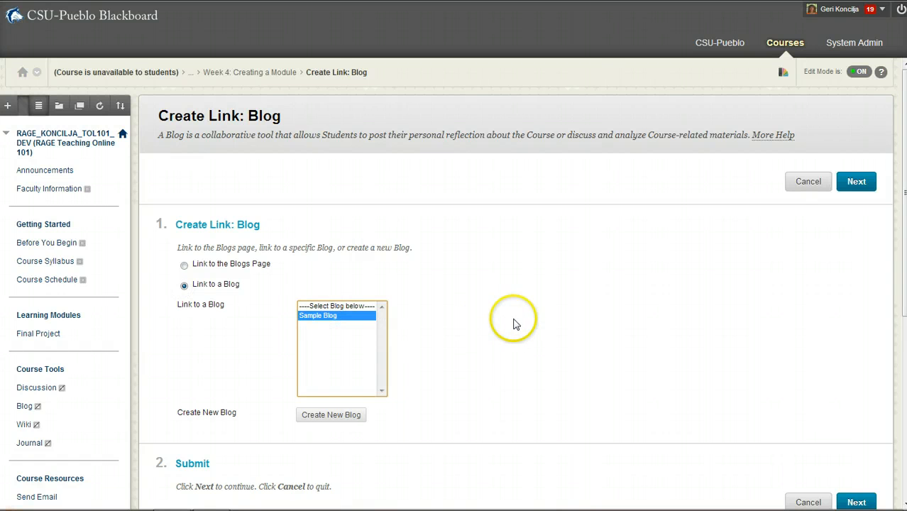
{"action": "scroll", "coordinate": [539, 305], "scroll_direction": "down", "scroll_amount": 1}
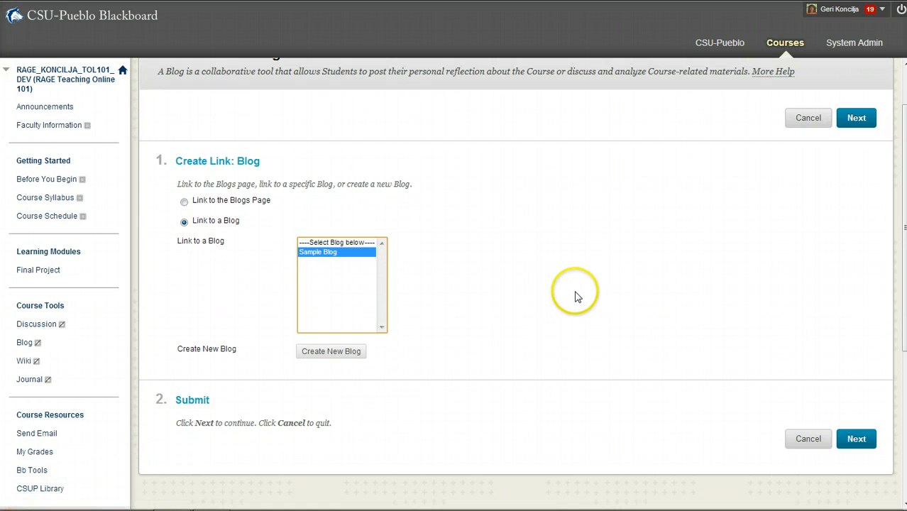
{"action": "left_click", "coordinate": [859, 439]}
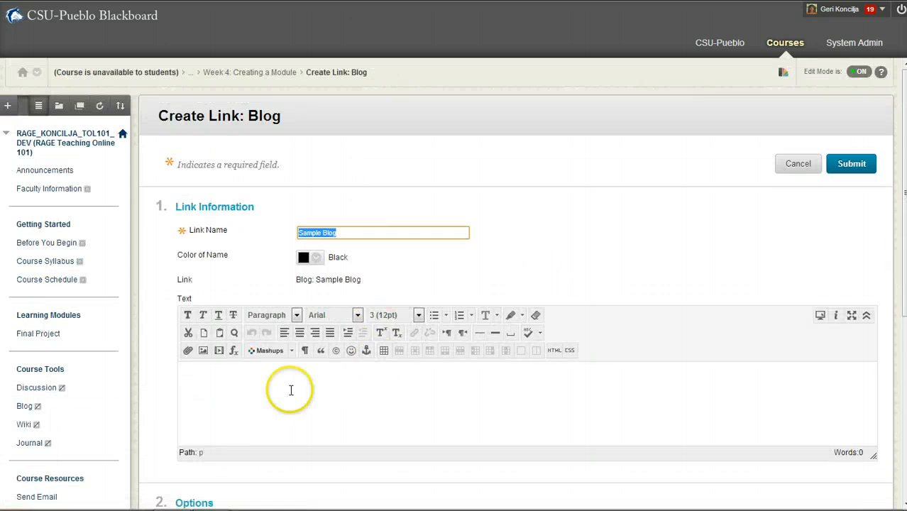
{"action": "left_click", "coordinate": [259, 393]}
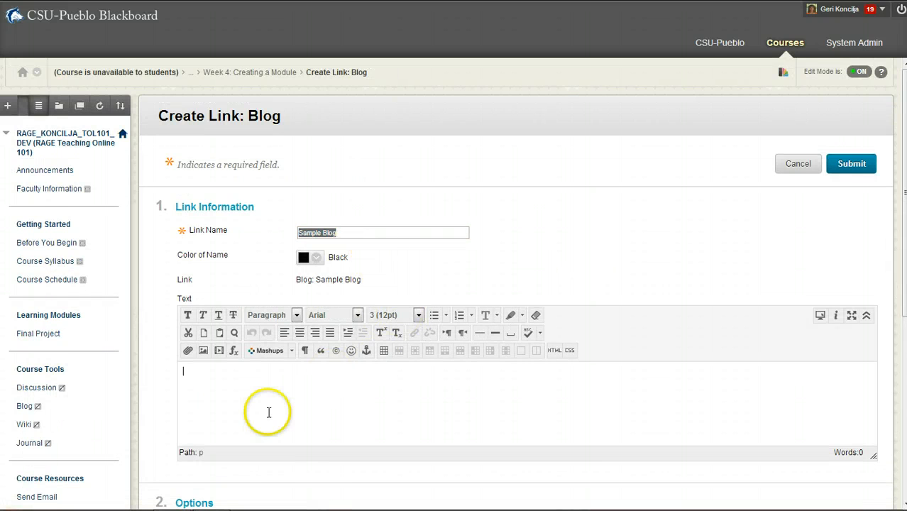
{"action": "scroll", "coordinate": [264, 396], "scroll_direction": "down", "scroll_amount": 1}
{"action": "left_click", "coordinate": [242, 314]}
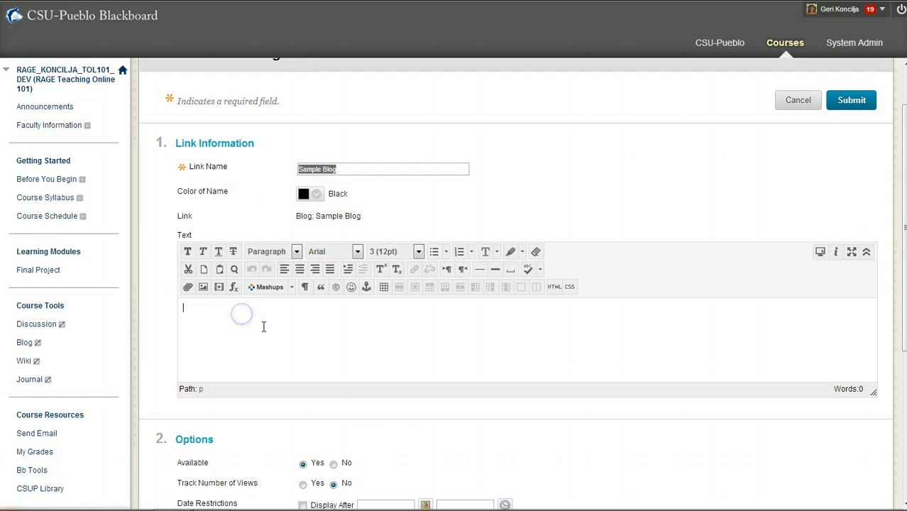
{"action": "scroll", "coordinate": [260, 351], "scroll_direction": "up", "scroll_amount": 1}
{"action": "scroll", "coordinate": [247, 364], "scroll_direction": "down", "scroll_amount": 1}
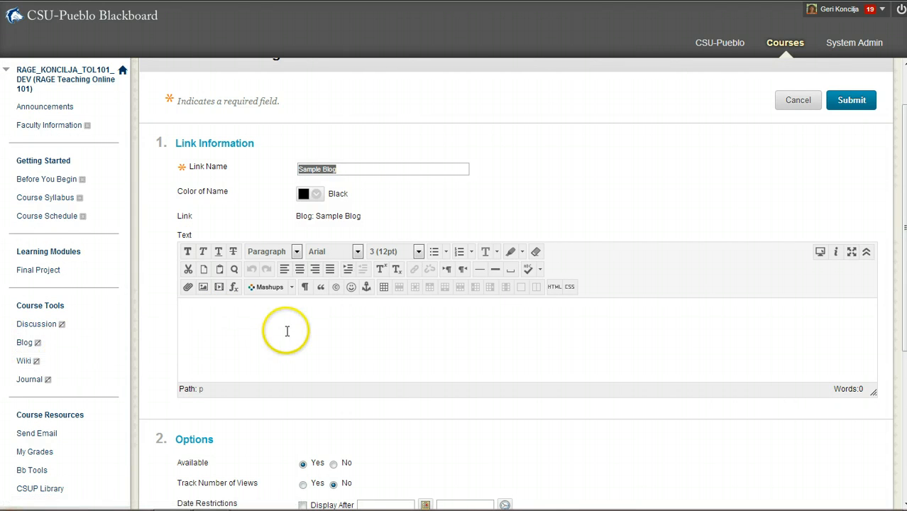
{"action": "left_click", "coordinate": [806, 104]}
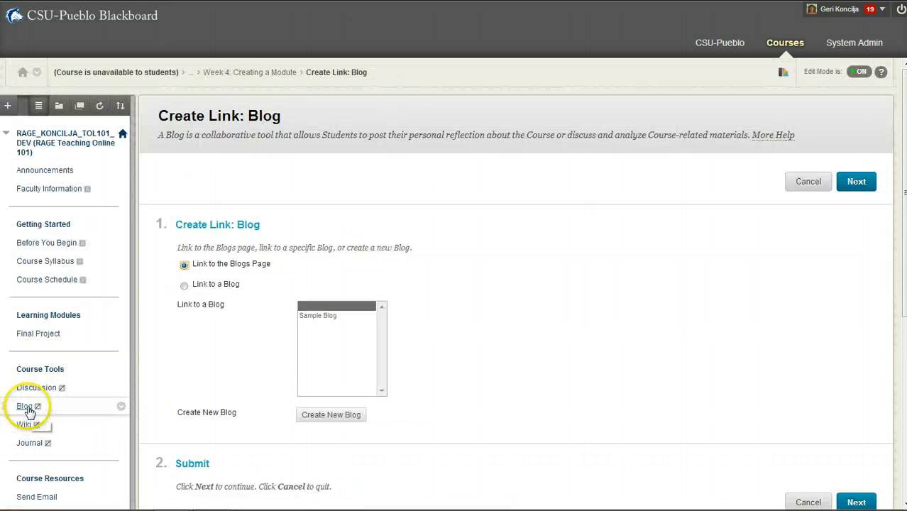
Copy the instruction text from Sample Blog's edit form in the course blogs list and submit the form
{"action": "left_click", "coordinate": [25, 406]}
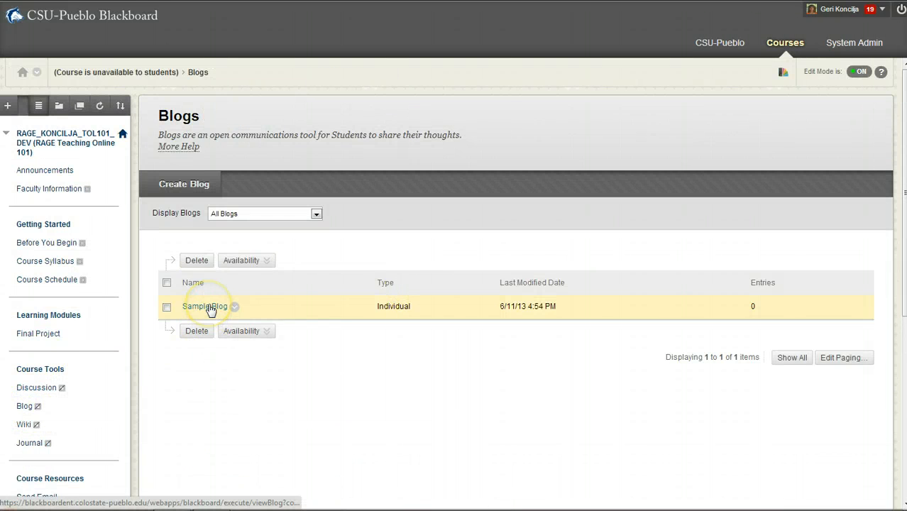
{"action": "left_click", "coordinate": [234, 309]}
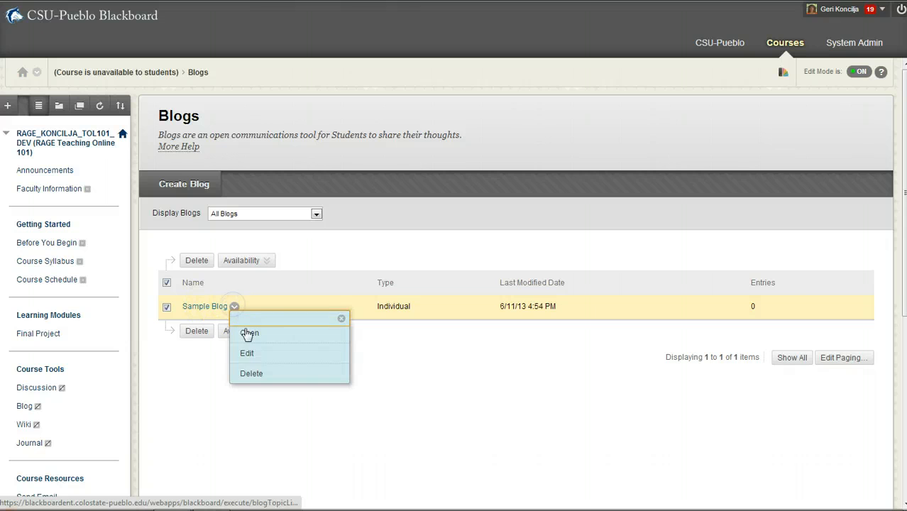
{"action": "left_click", "coordinate": [249, 350]}
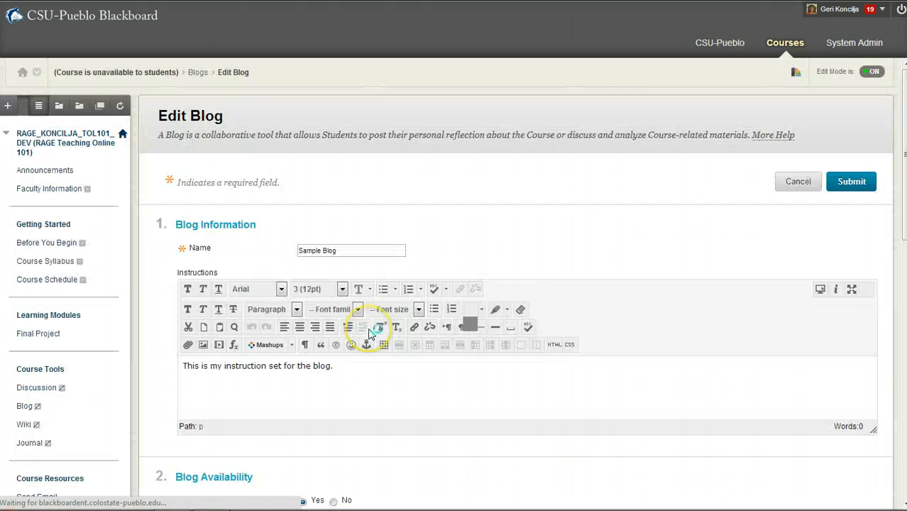
{"action": "left_click", "coordinate": [348, 347]}
{"action": "left_click_drag", "start_coordinate": [348, 348], "coordinate": [254, 345]}
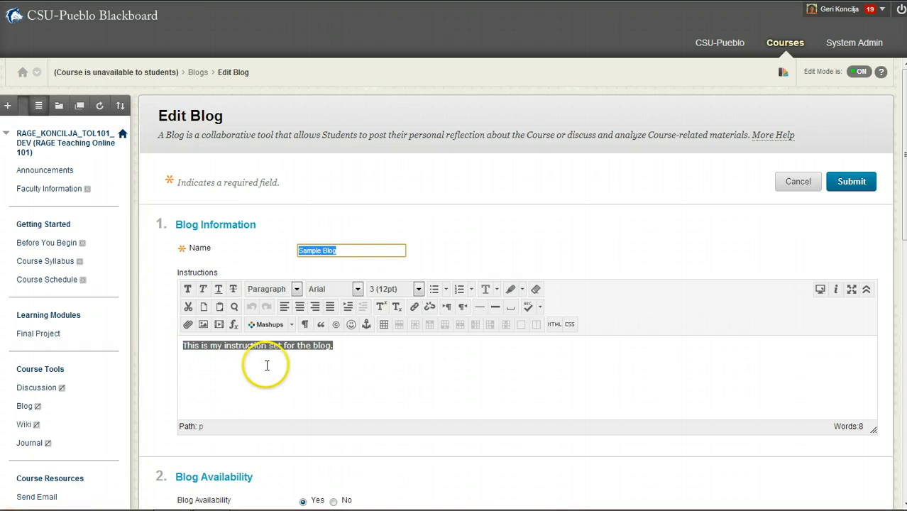
{"action": "left_click", "coordinate": [347, 347]}
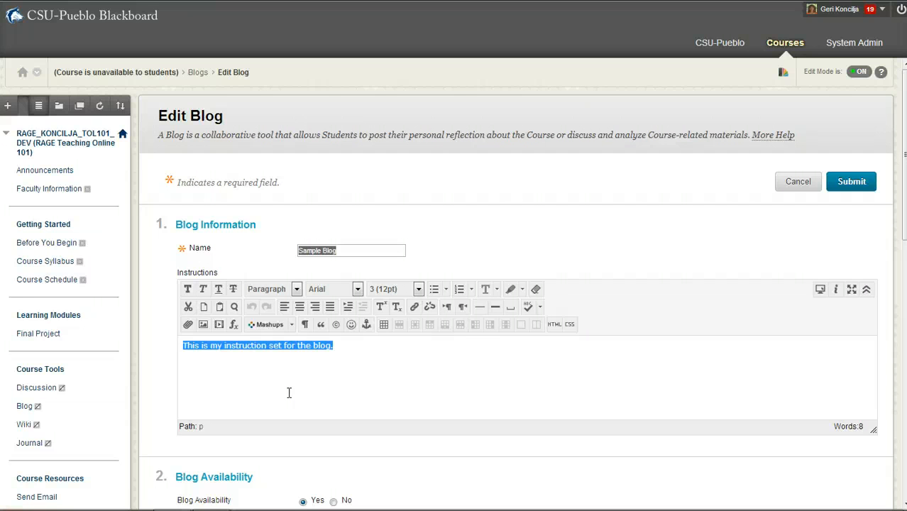
{"action": "left_click", "coordinate": [590, 383]}
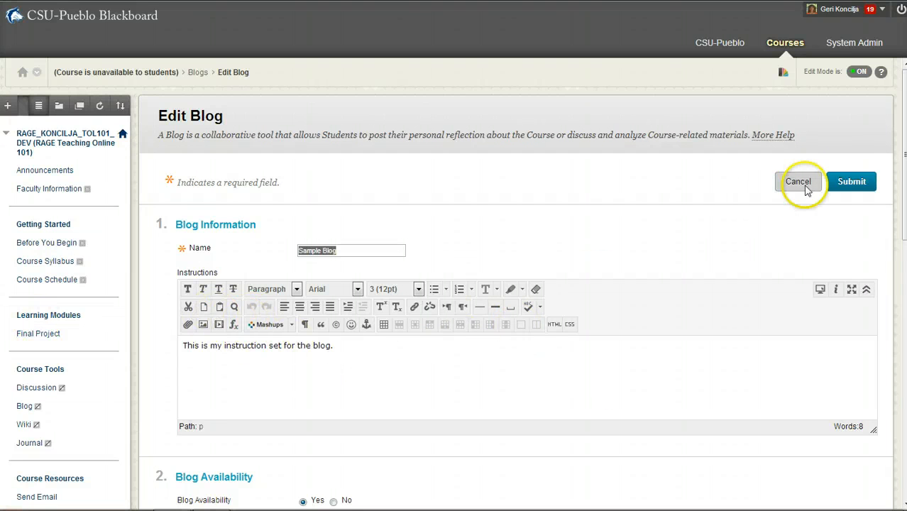
{"action": "left_click", "coordinate": [848, 182]}
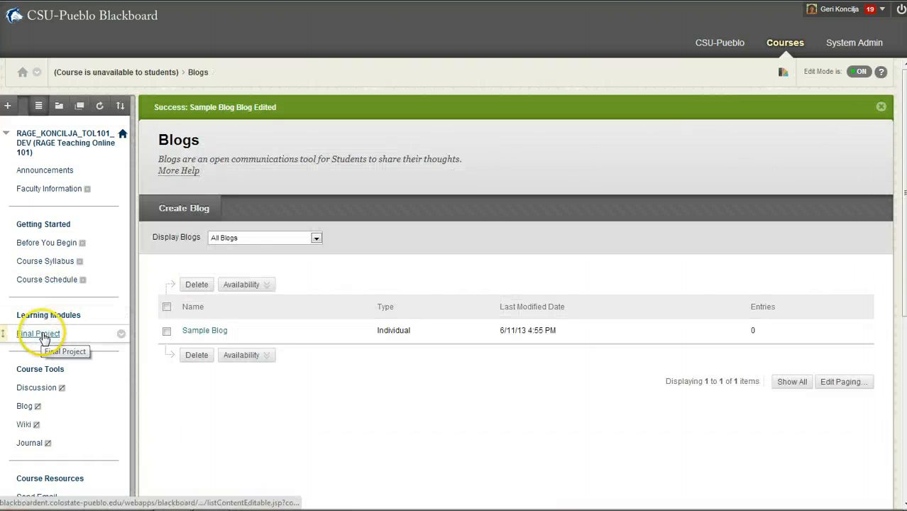
Start a blog link to Sample Blog in the Week 4: Creating a Module learning module under Final Project
{"action": "left_click", "coordinate": [42, 335]}
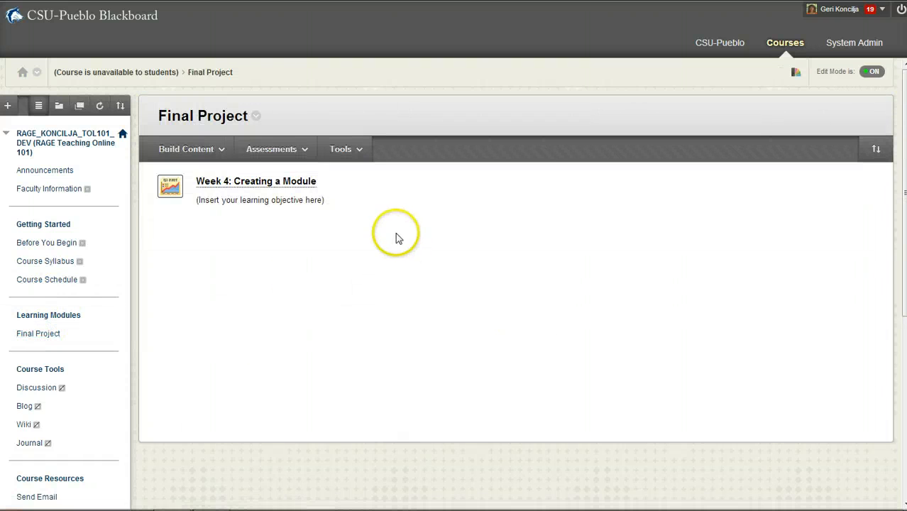
{"action": "left_click", "coordinate": [281, 181]}
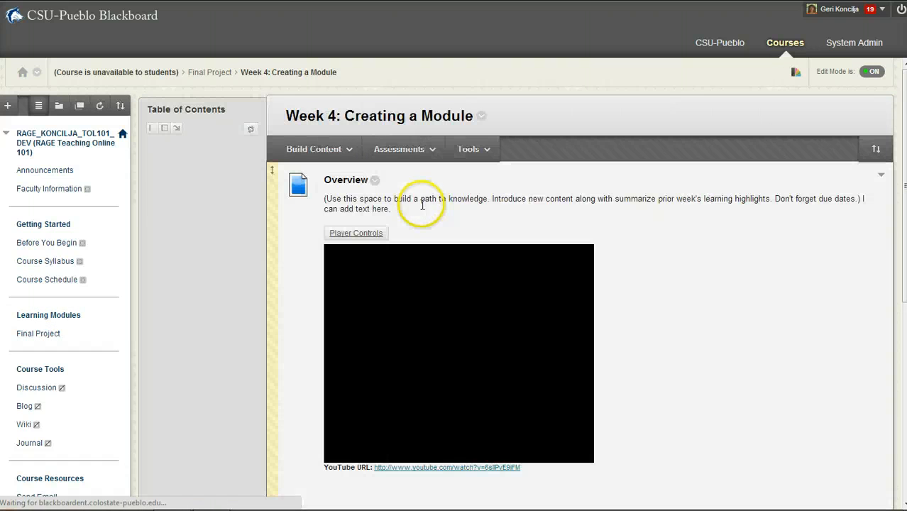
{"action": "left_click", "coordinate": [470, 150]}
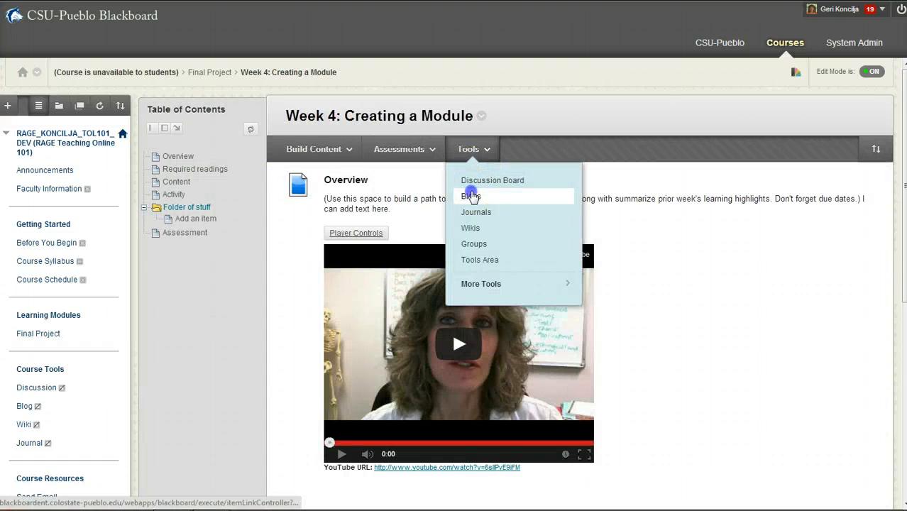
{"action": "left_click", "coordinate": [472, 193]}
{"action": "left_click", "coordinate": [184, 285]}
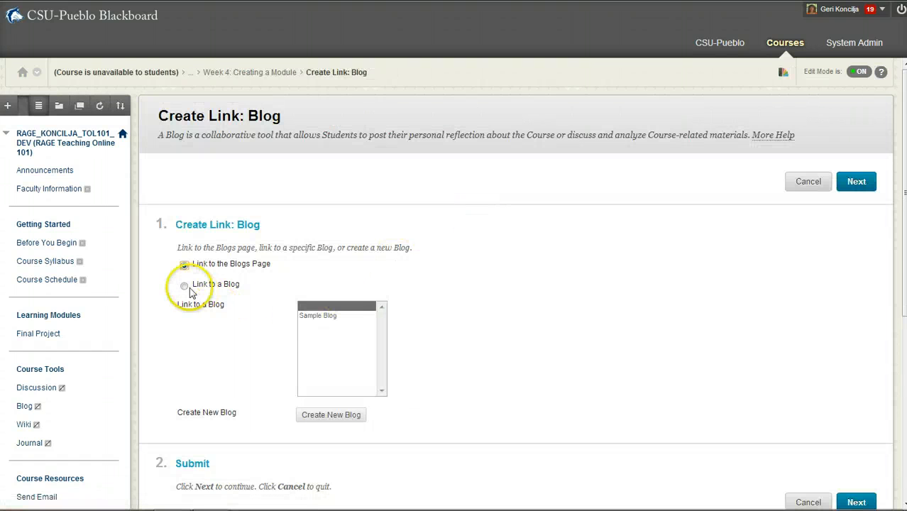
{"action": "left_click", "coordinate": [309, 317]}
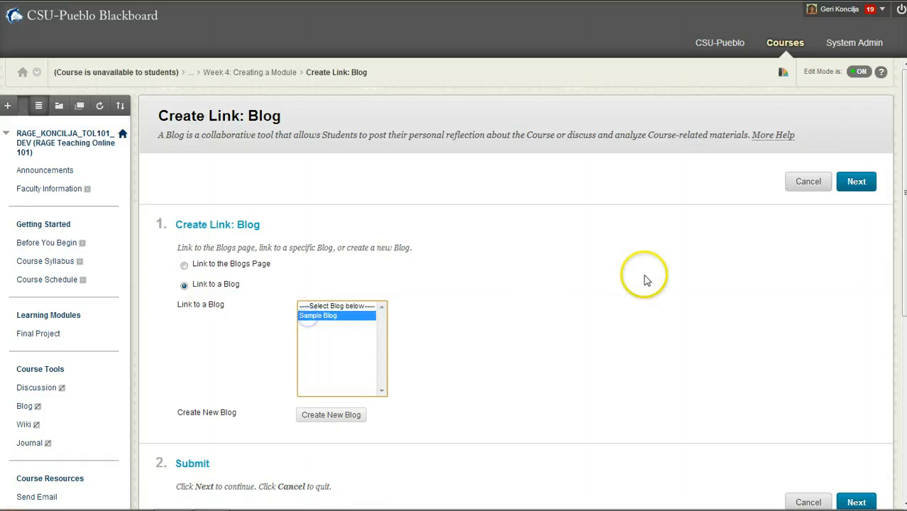
{"action": "left_click", "coordinate": [857, 183]}
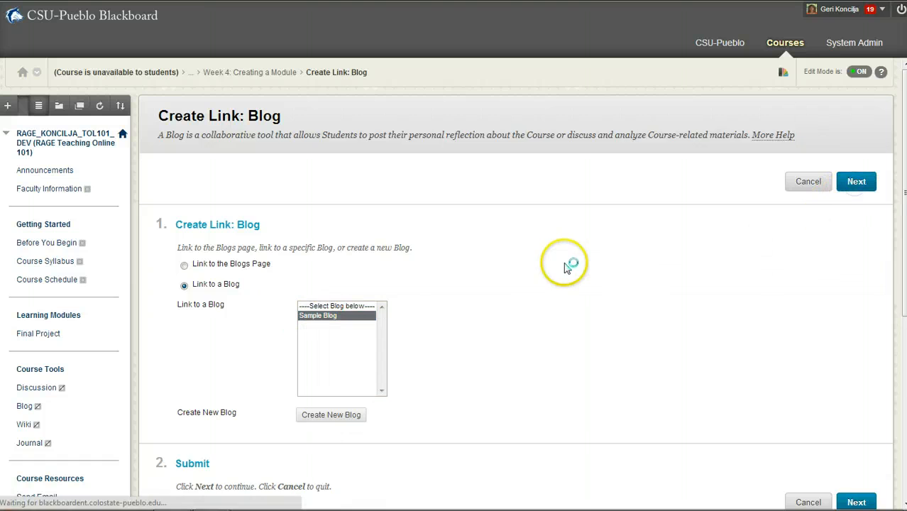
Paste the instructions "This is my instruction set for the blog." as the link's text and submit the link
{"action": "left_click", "coordinate": [204, 372]}
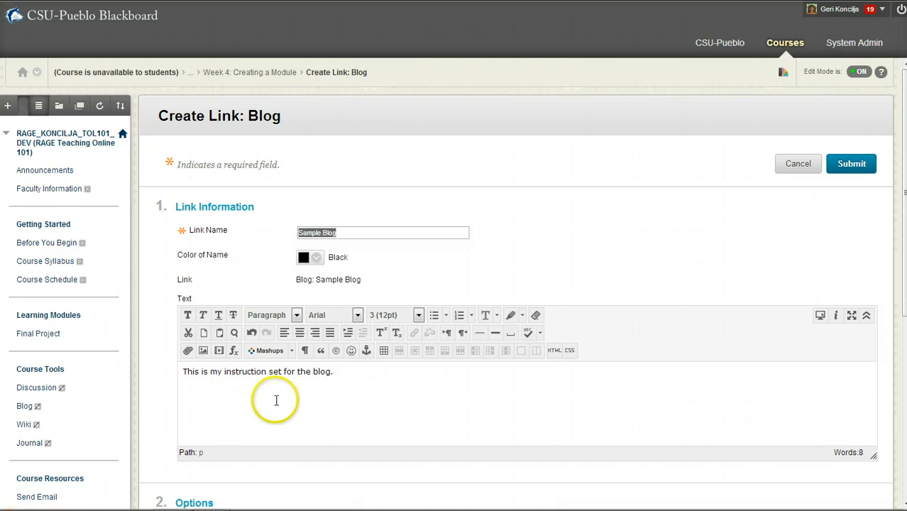
{"action": "left_click", "coordinate": [345, 376]}
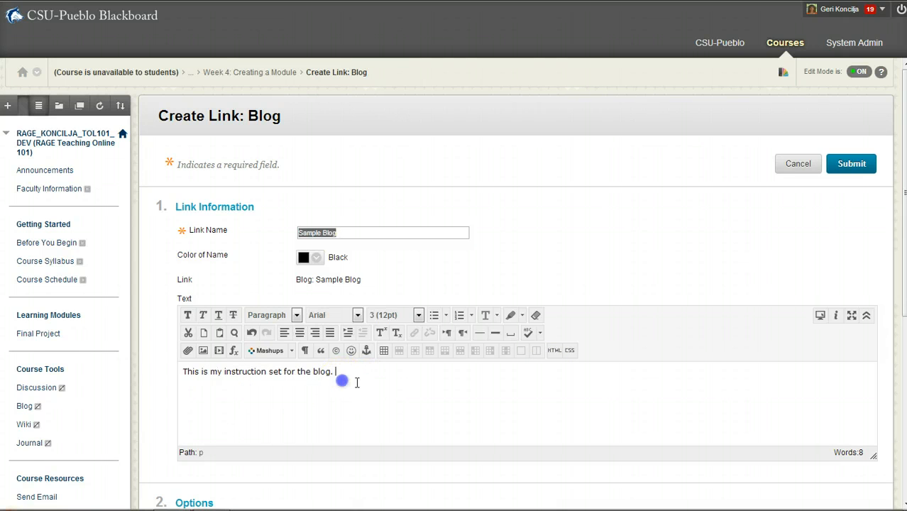
{"action": "left_click", "coordinate": [856, 167]}
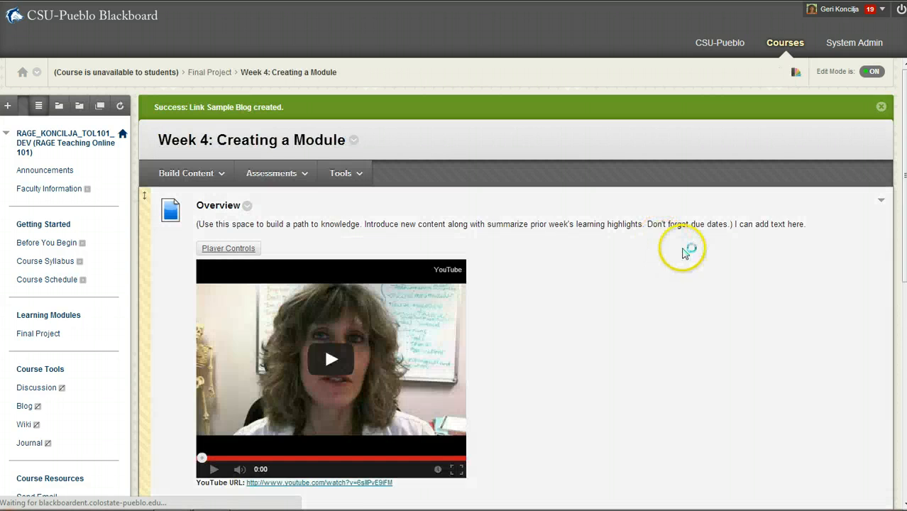
Move the Sample Blog link directly below the Activity item in the Week 4 module
{"action": "scroll", "coordinate": [677, 248], "scroll_direction": "down", "scroll_amount": 5}
{"action": "scroll", "coordinate": [682, 249], "scroll_direction": "down", "scroll_amount": 2}
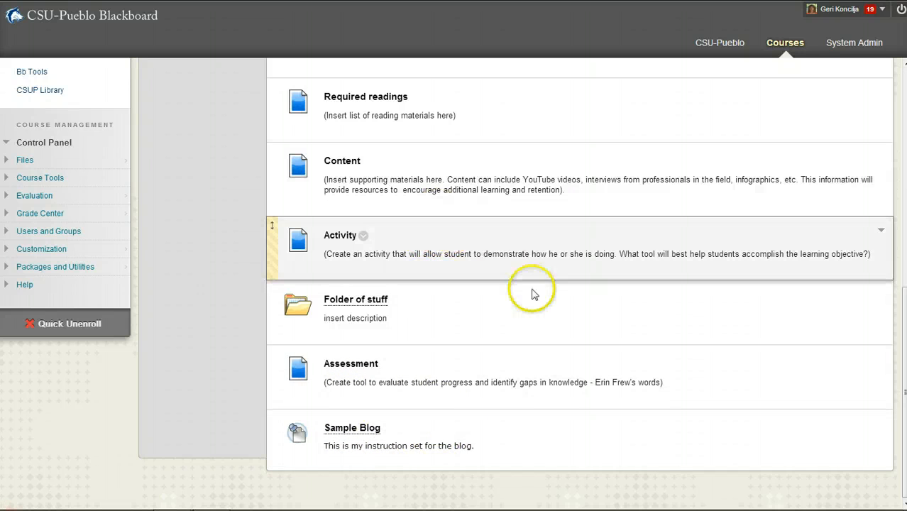
{"action": "left_click_drag", "start_coordinate": [274, 438], "coordinate": [277, 298]}
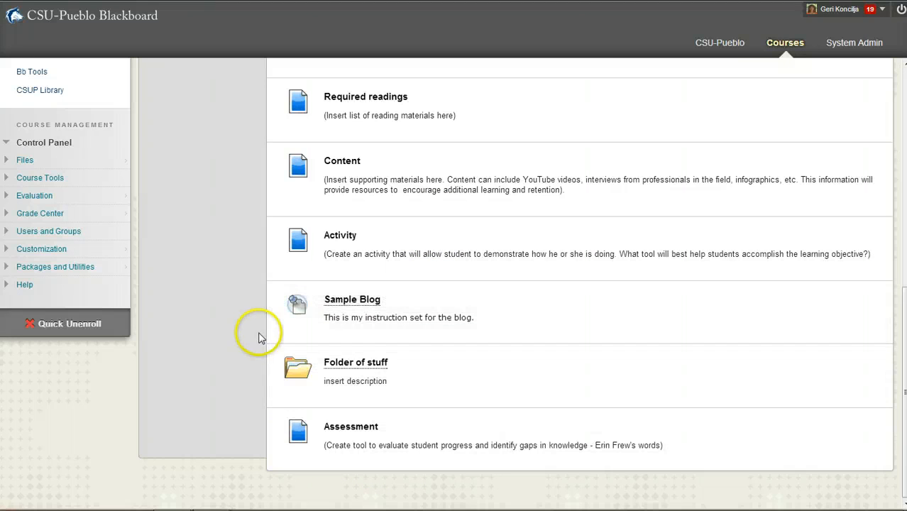
{"action": "scroll", "coordinate": [220, 341], "scroll_direction": "up", "scroll_amount": 1}
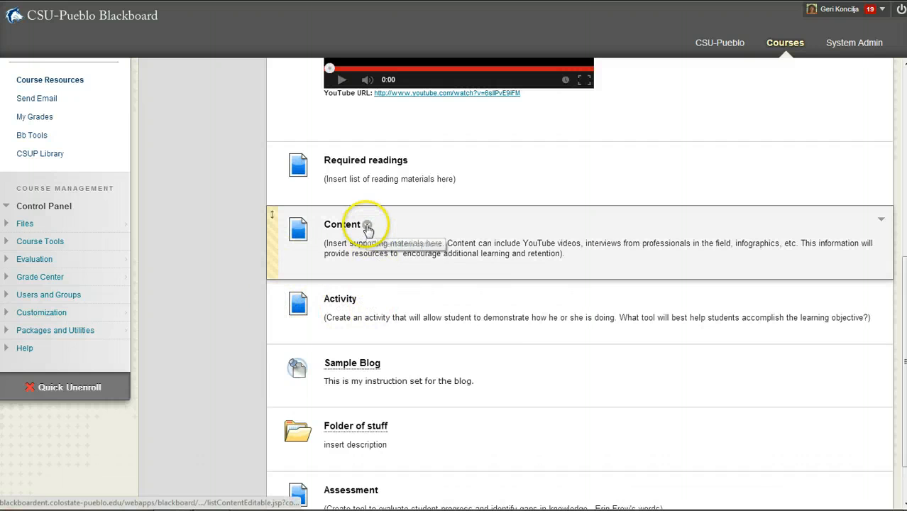
{"action": "left_click", "coordinate": [366, 225]}
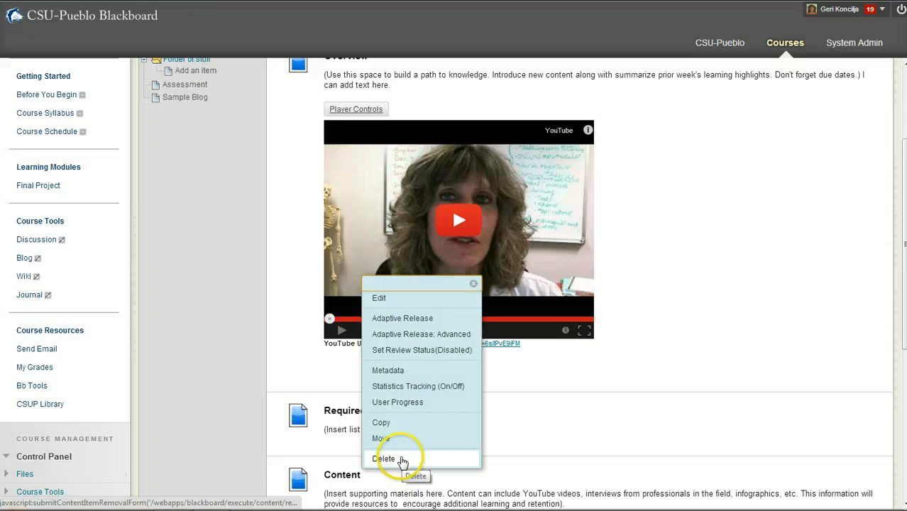
{"action": "left_click", "coordinate": [227, 315]}
{"action": "scroll", "coordinate": [223, 309], "scroll_direction": "down", "scroll_amount": 5}
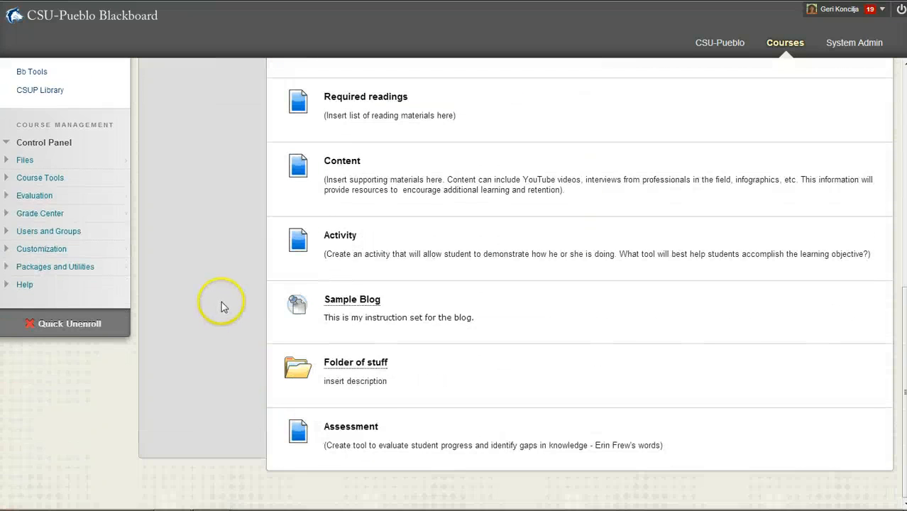
Open the Sample Blog link from the Week 4 module
{"action": "left_click", "coordinate": [353, 299]}
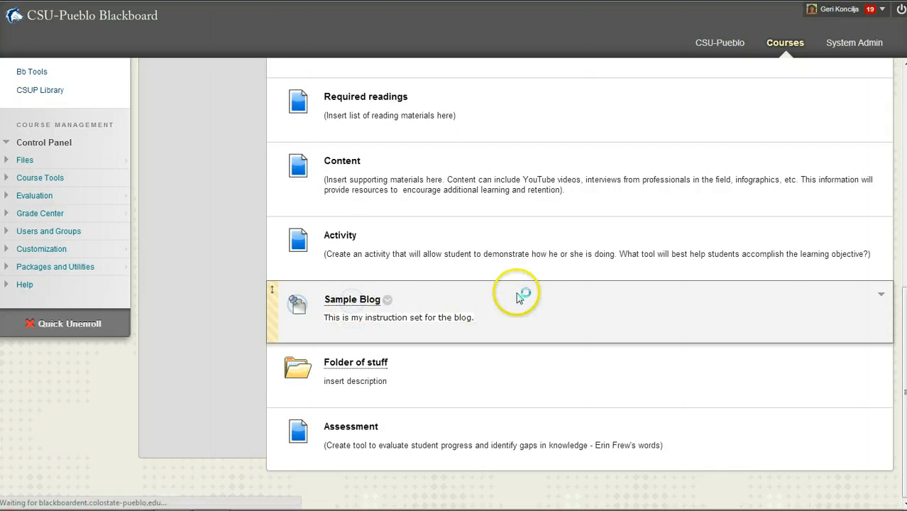